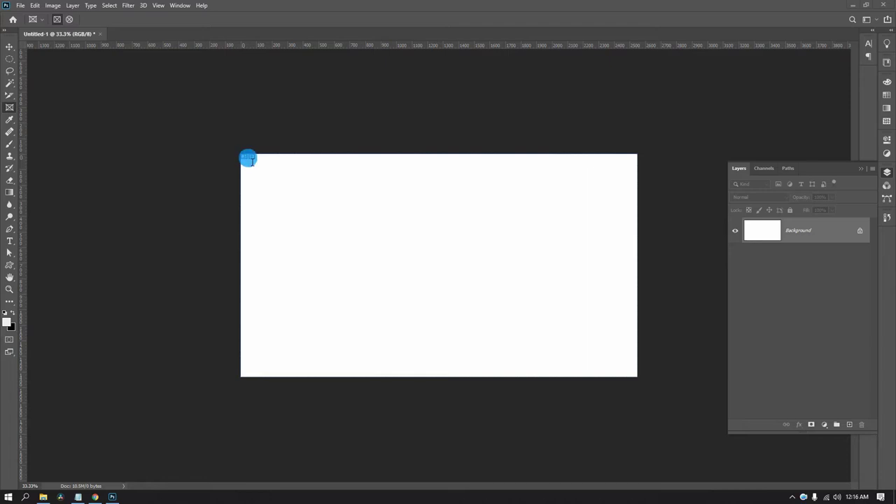
Draw a rectangular placeholder frame on the canvas's right side and nudge it slightly left
left_click(250, 160)
left_click(9, 46)
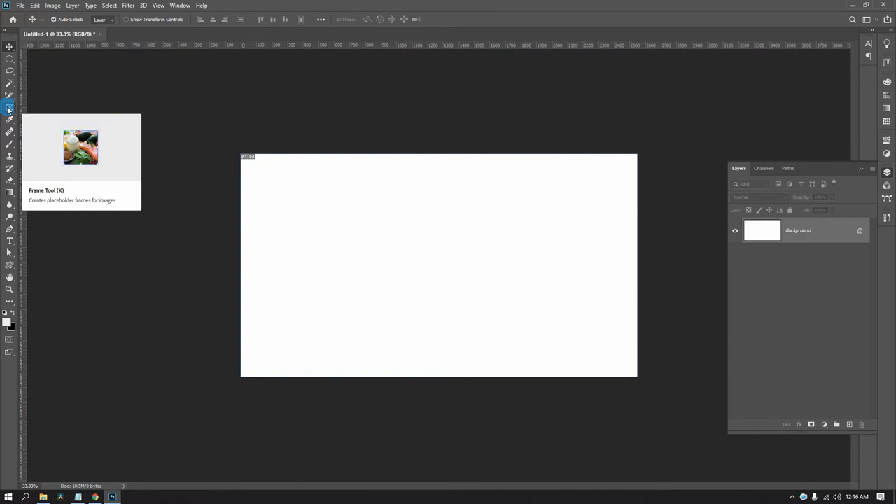
left_click(9, 109)
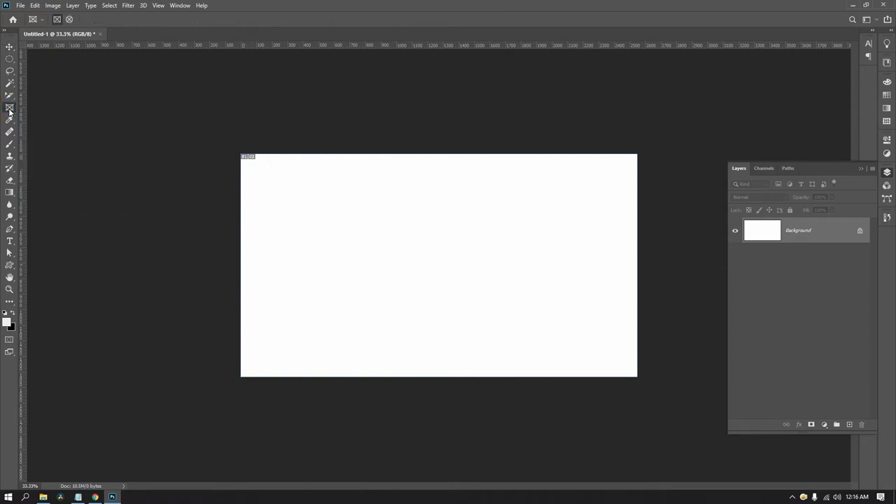
mouse_move(452, 215)
left_mouse_down()
mouse_move(625, 365)
mouse_move(628, 350)
left_mouse_up()
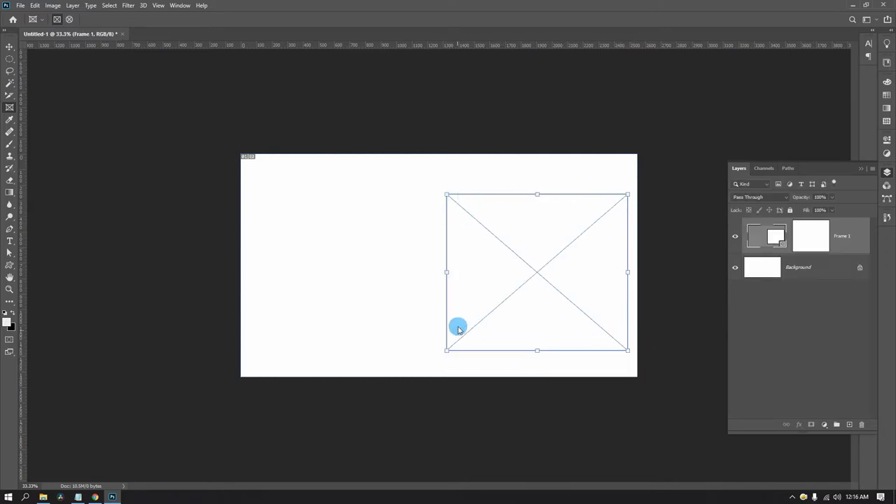
left_click_drag(542, 214, 534, 217)
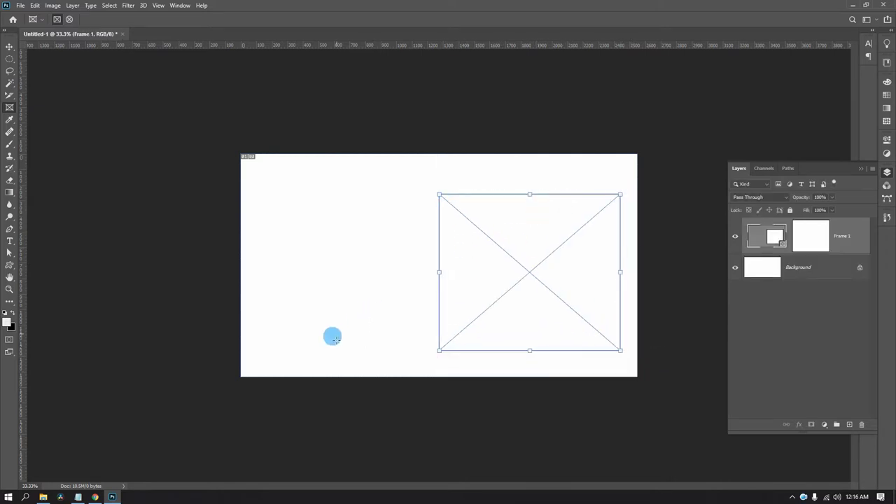
left_click(42, 498)
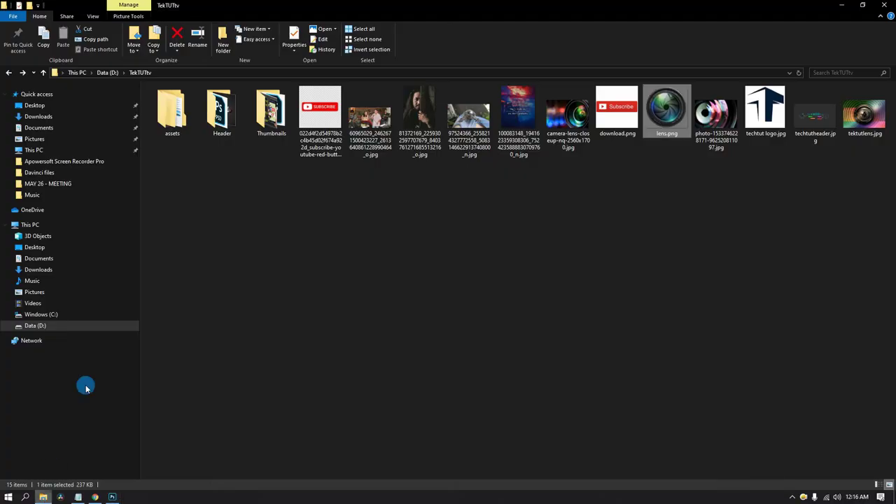
Open the Header folder and drag techtutheader1.jpg toward the Photoshop taskbar icon
double_click(218, 113)
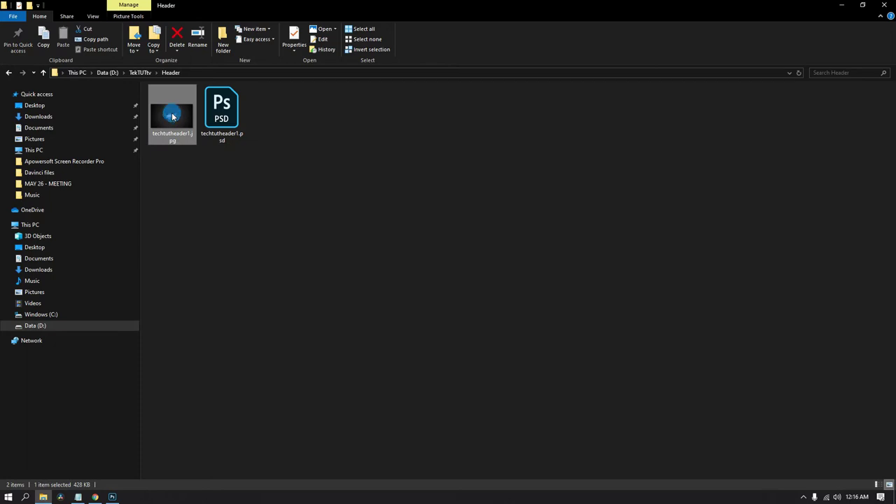
mouse_move(172, 117)
left_mouse_down()
mouse_move(140, 448)
mouse_move(114, 499)
left_mouse_up()
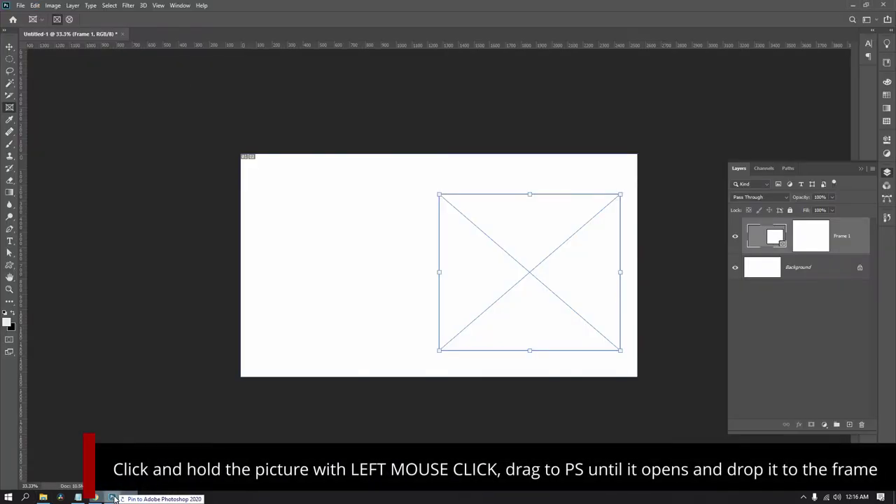
Drop techtutheader1.jpg into the rectangular frame, then select the frame and its image content
left_click_drag(114, 500, 463, 312)
left_click_drag(511, 277, 428, 307)
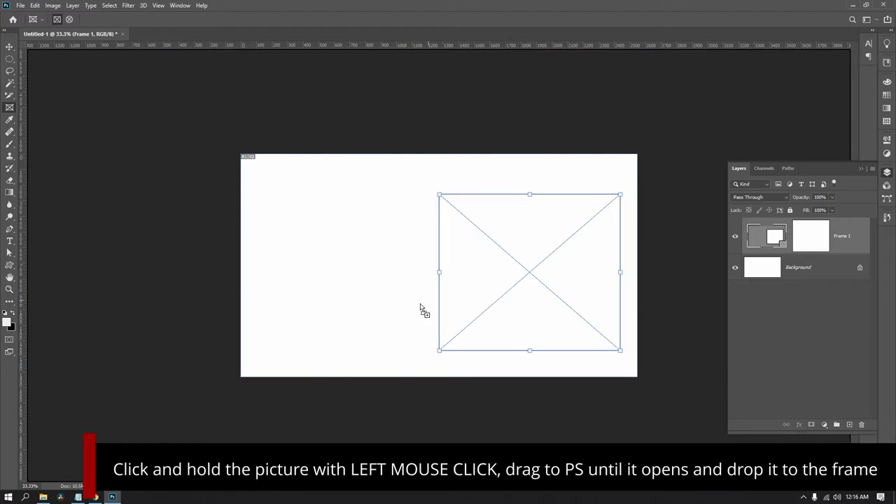
left_click_drag(428, 306, 483, 284)
left_click(782, 241)
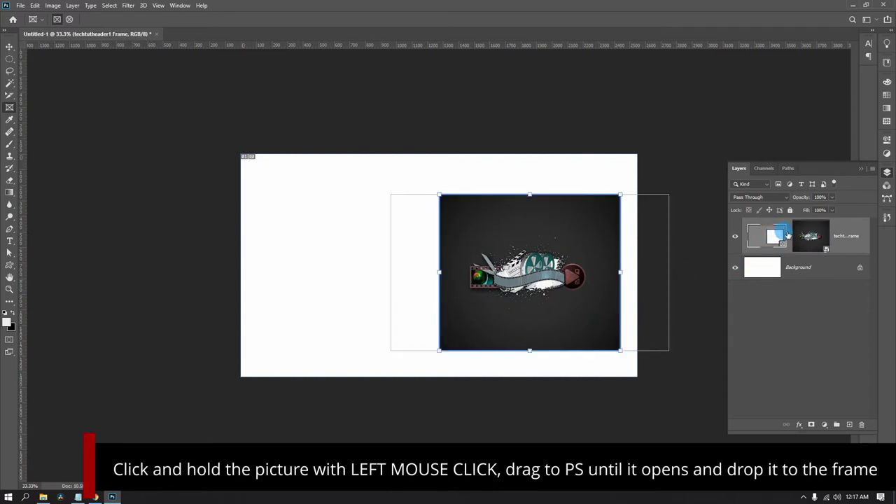
left_click(810, 233)
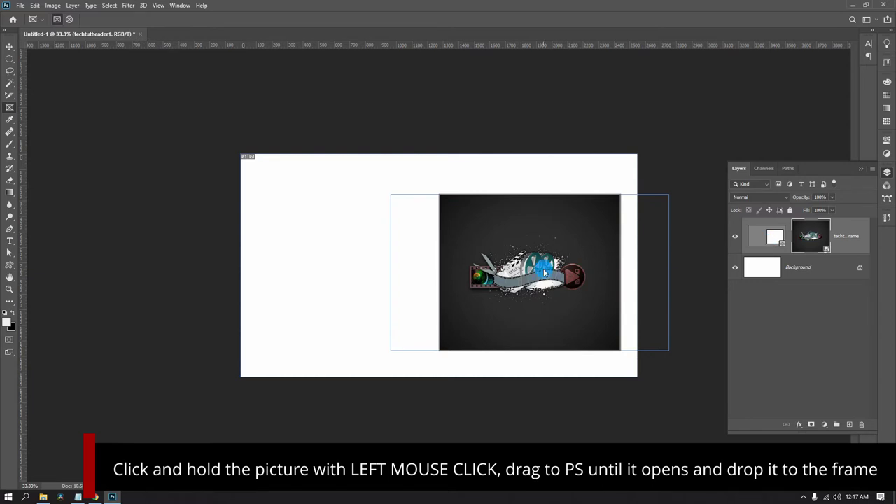
Slide the header image within its frame and resize the frame's left, bottom and right edges
left_click_drag(518, 275, 335, 284)
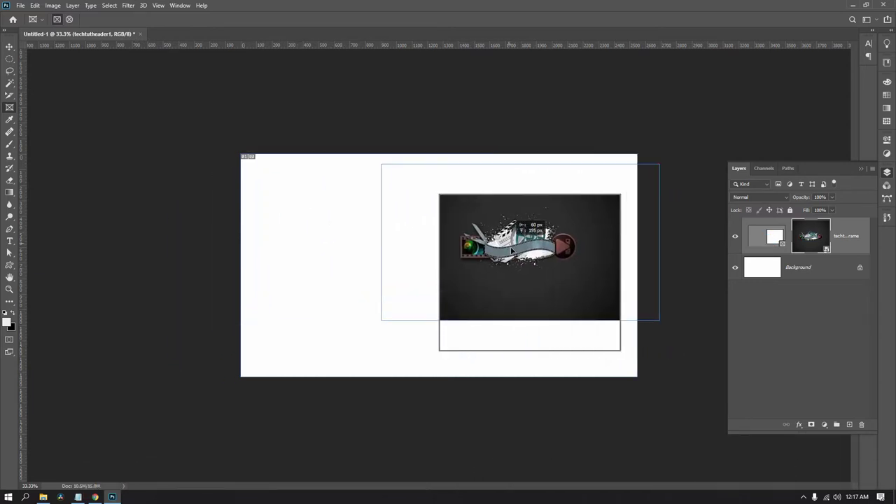
mouse_move(334, 284)
left_mouse_down()
mouse_move(530, 273)
mouse_move(488, 253)
mouse_move(528, 251)
left_mouse_up()
left_click(469, 349)
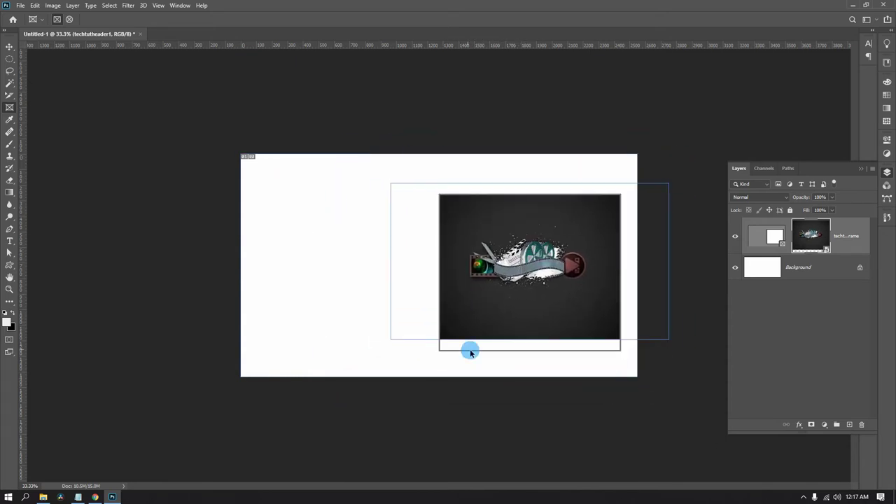
mouse_move(479, 354)
left_mouse_down()
mouse_move(424, 356)
mouse_move(500, 354)
mouse_move(476, 344)
mouse_move(529, 360)
mouse_move(523, 370)
mouse_move(528, 355)
left_mouse_up()
left_click_drag(434, 280, 420, 276)
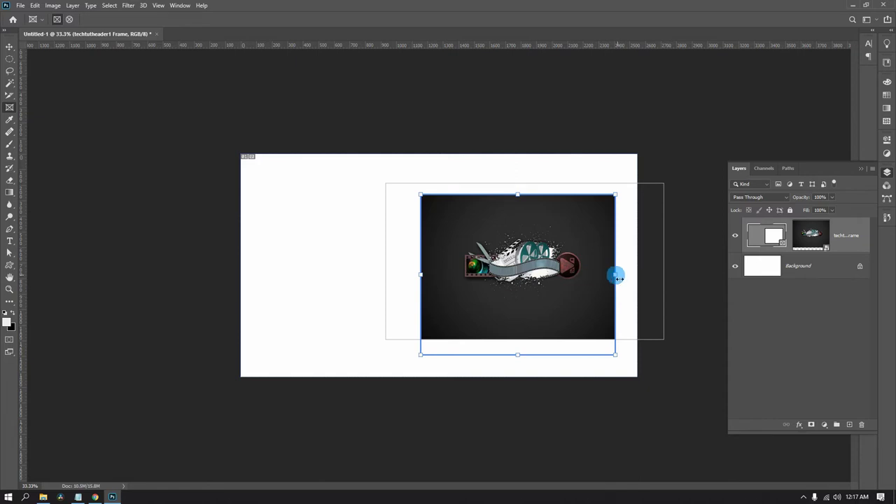
left_click_drag(625, 278, 623, 278)
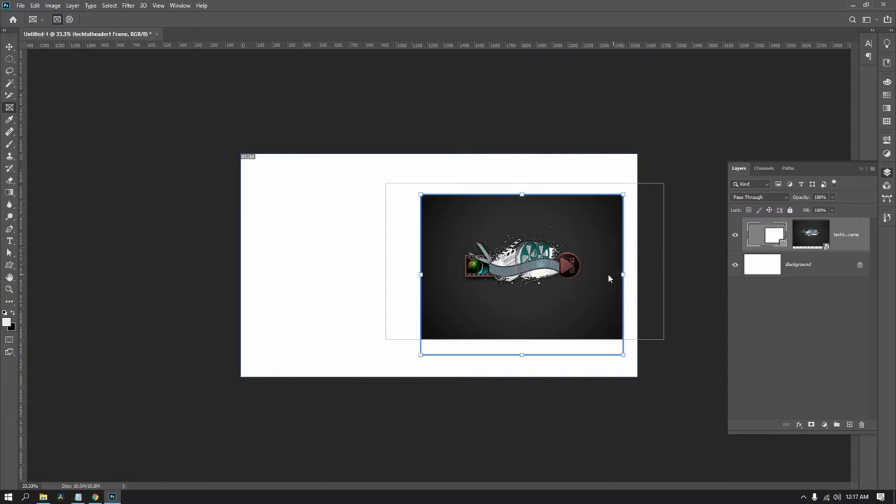
Re-centre the header image, raise the frame's bottom to the image, and nudge the framed header right
left_click(504, 264)
left_click_drag(521, 264, 517, 270)
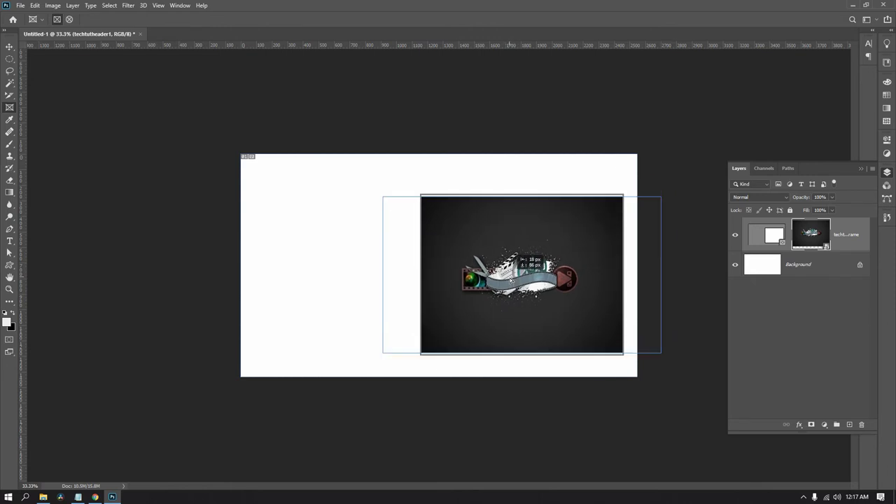
left_click_drag(517, 271, 511, 270)
left_click(511, 354)
left_click_drag(526, 355, 527, 345)
left_click_drag(523, 265, 529, 264)
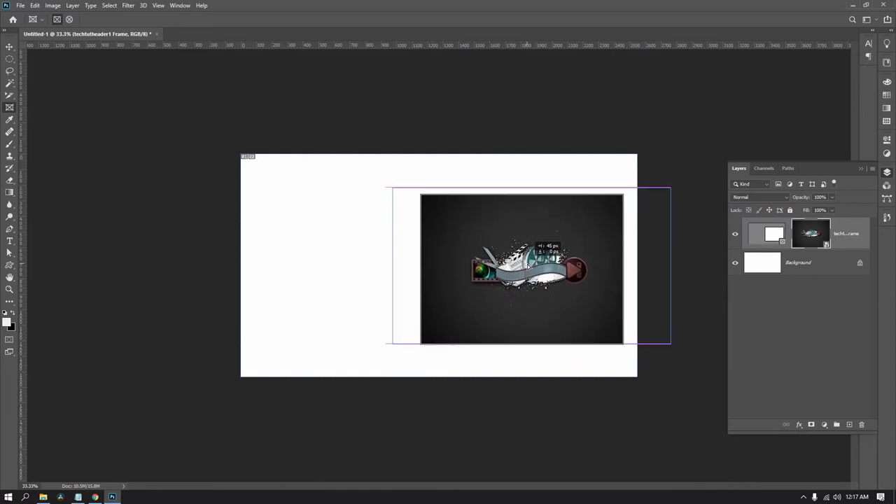
left_click_drag(529, 264, 529, 264)
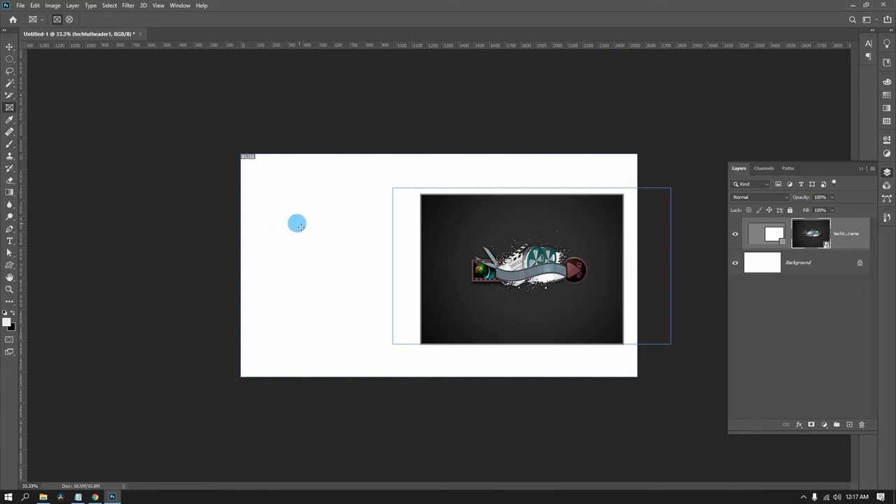
Draw a widened elliptical frame on the canvas's left, then drag lens.png from File Explorer toward Photoshop
left_click(12, 106)
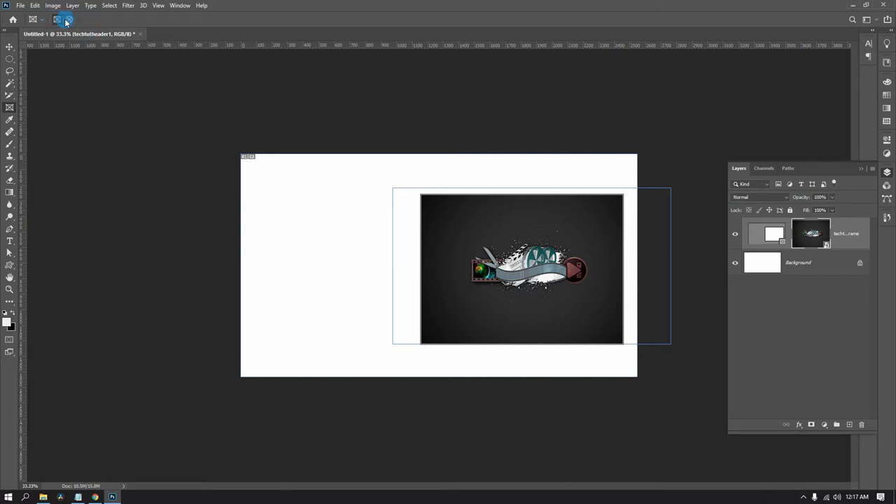
left_click_drag(269, 220, 373, 336)
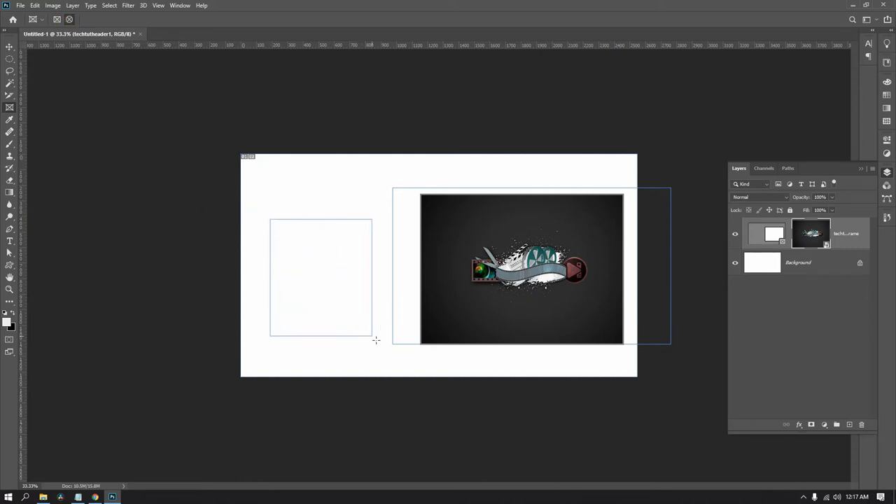
mouse_move(373, 278)
left_mouse_down()
mouse_move(392, 278)
mouse_move(346, 263)
left_mouse_up()
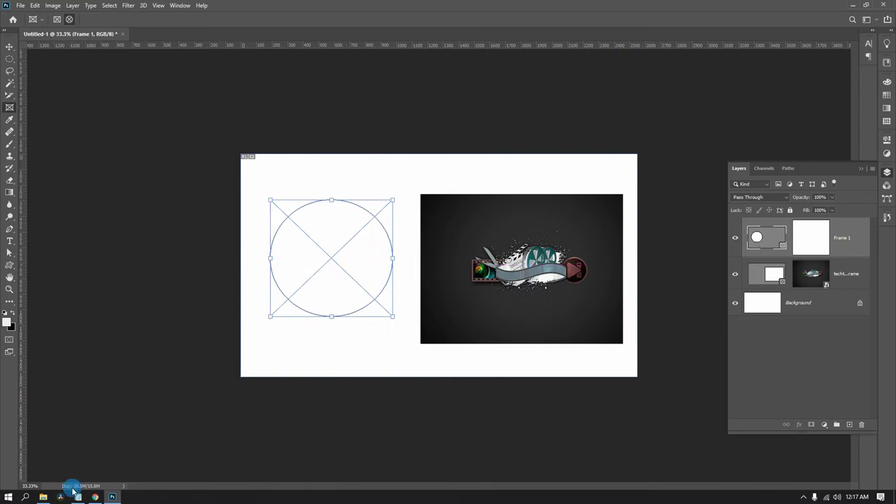
left_click(49, 500)
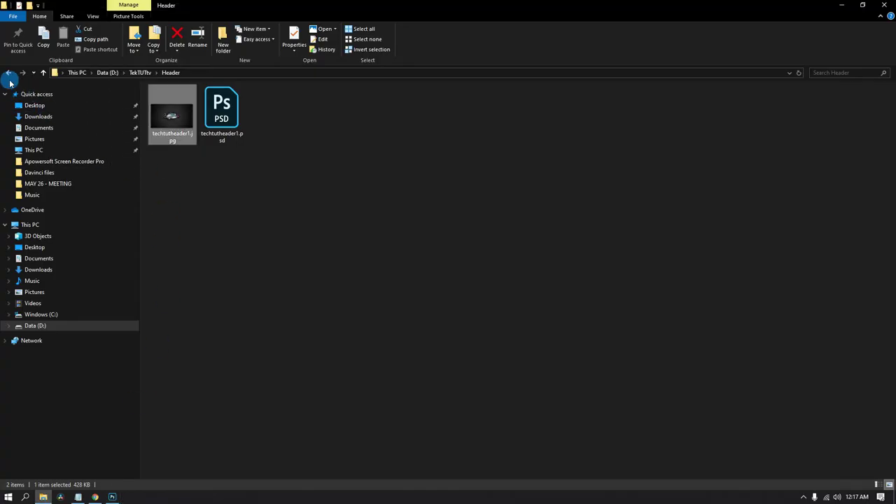
left_click_drag(664, 123, 509, 285)
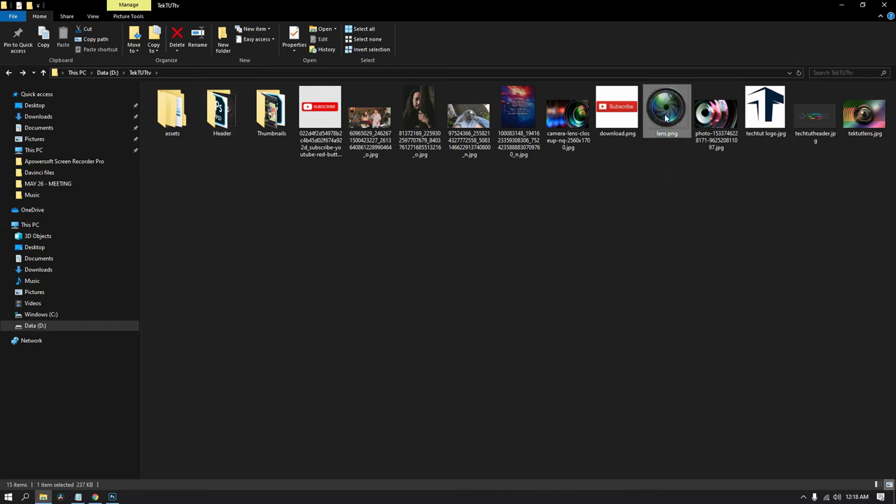
Drop lens.png into the elliptical frame, then move the frame up-left and enlarge it
mouse_move(508, 285)
left_mouse_down()
mouse_move(116, 499)
mouse_move(343, 275)
left_mouse_up()
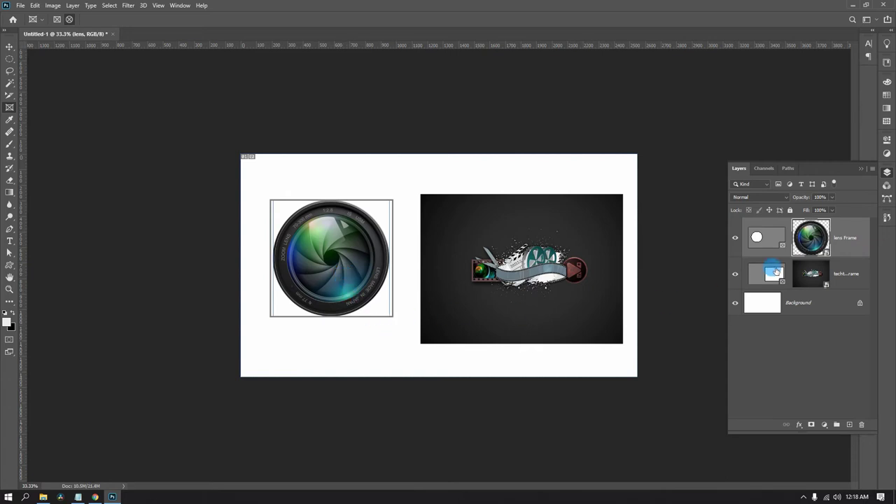
left_click(392, 318)
left_click(811, 237)
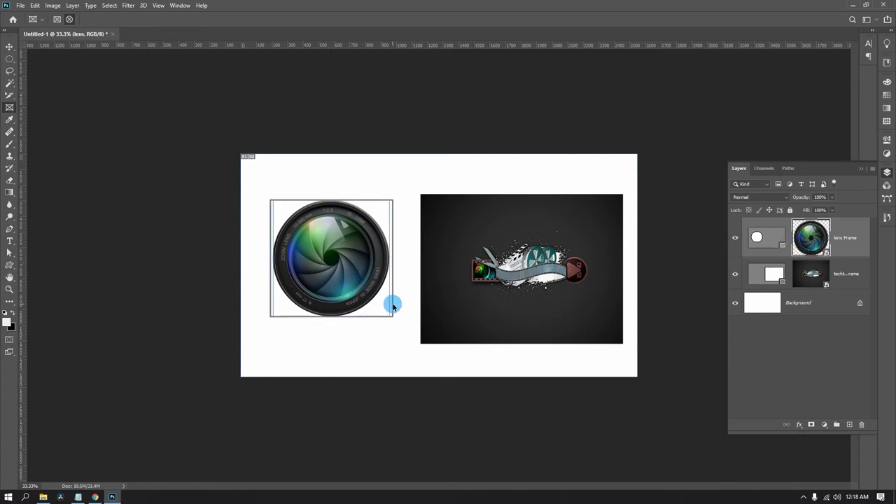
left_click_drag(356, 301, 337, 281)
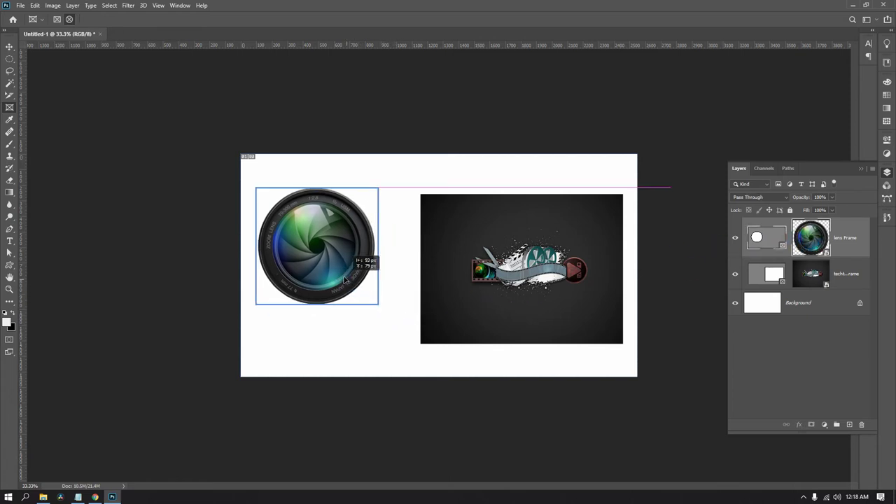
left_click(817, 238)
left_click_drag(370, 299, 401, 334)
Reposition the lens frame and nudge the lens image right and down within it
left_click(373, 303)
left_click(392, 304)
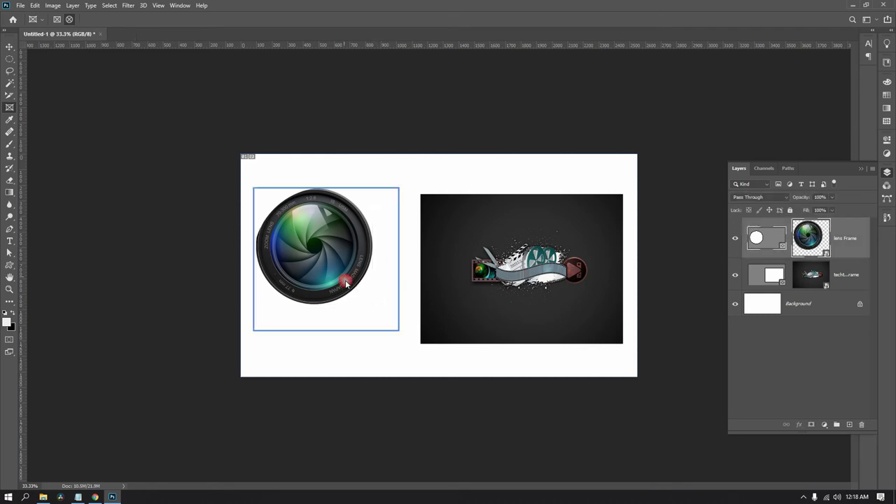
left_click(826, 241)
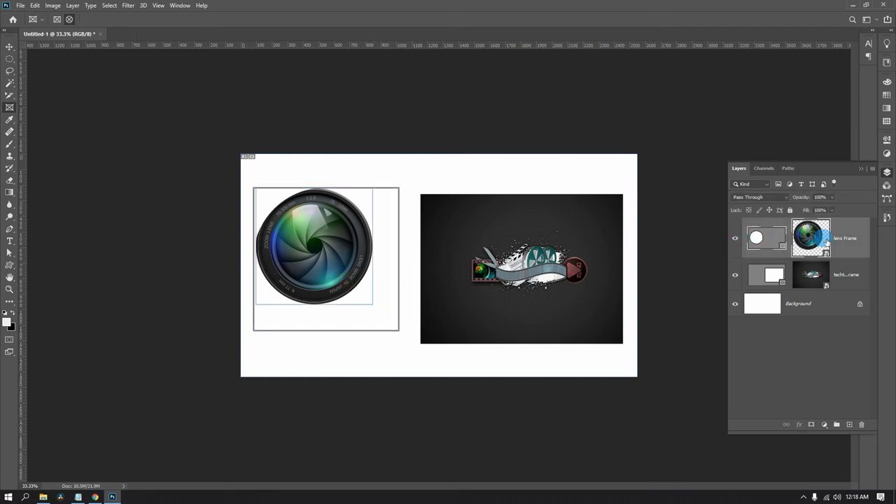
left_click(372, 306)
mouse_move(322, 266)
left_mouse_down()
mouse_move(344, 272)
mouse_move(321, 266)
left_mouse_up()
left_click(810, 253)
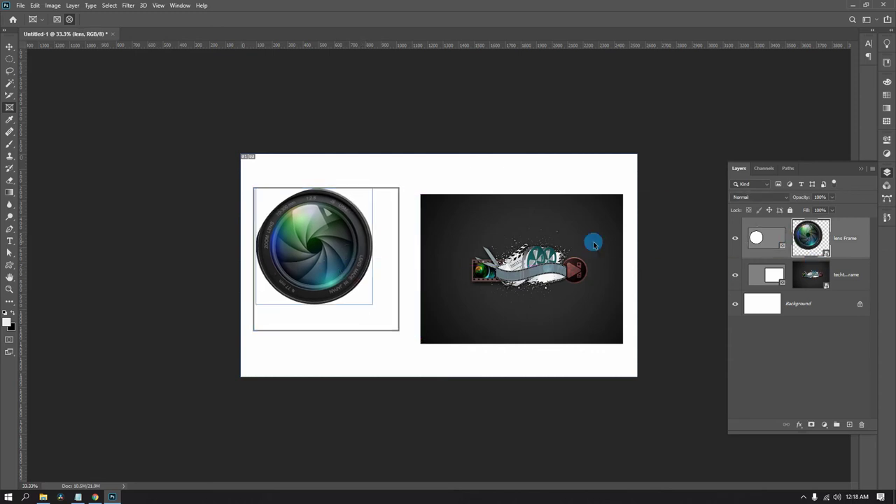
left_click_drag(348, 235, 355, 242)
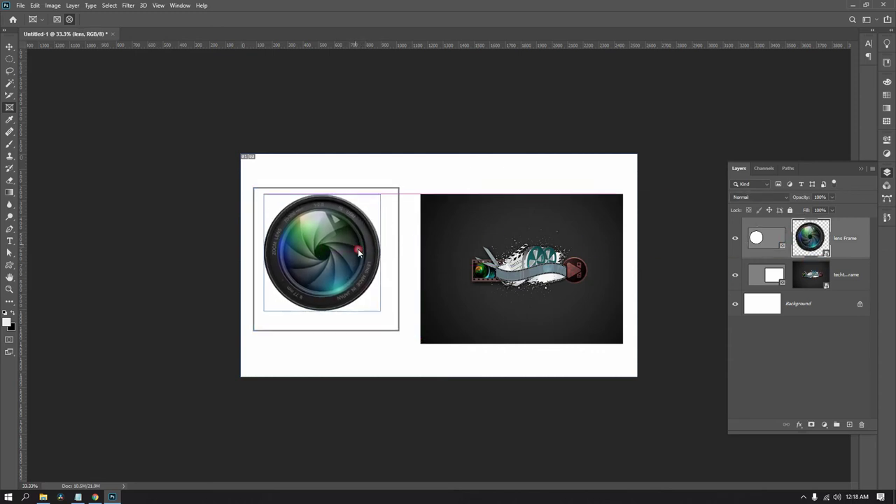
left_click_drag(377, 310, 377, 312)
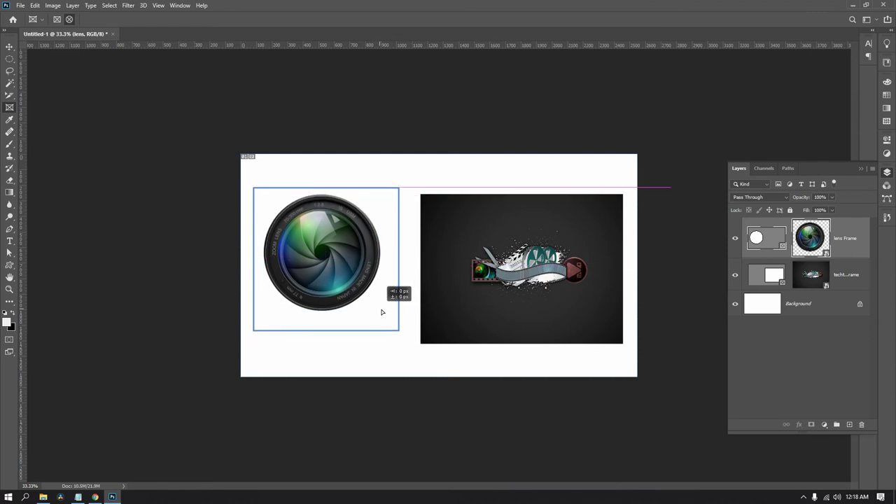
key("ctrl+z")
Resize the lens frame to about 514x394 and begin free-transforming the lens image
left_click_drag(394, 332, 372, 301)
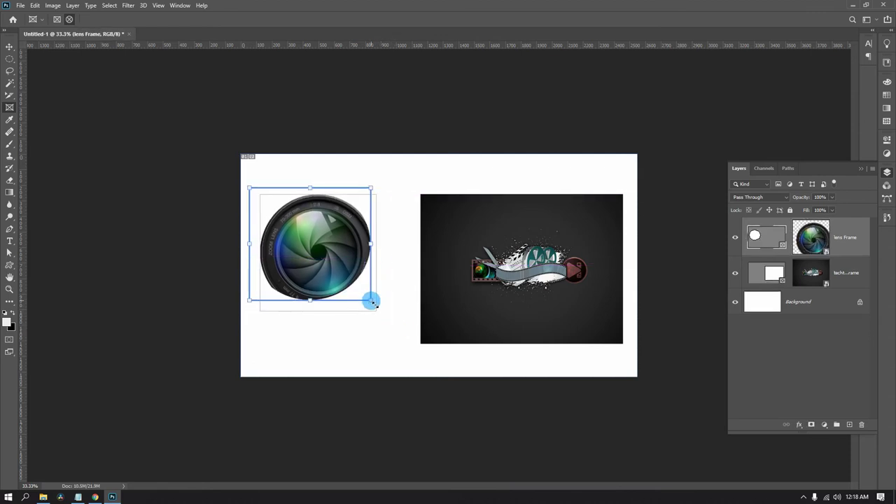
mouse_move(371, 301)
left_mouse_down()
mouse_move(355, 273)
mouse_move(393, 331)
left_mouse_up()
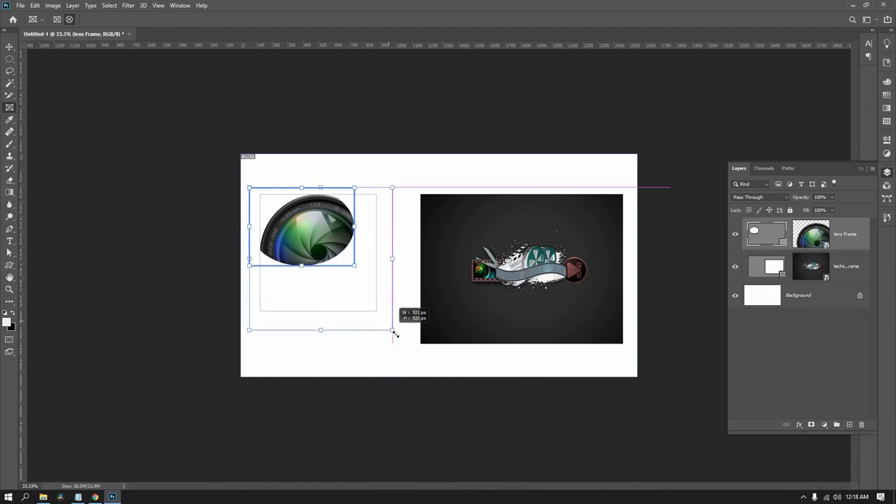
left_click(807, 240)
left_click_drag(805, 238, 558, 238)
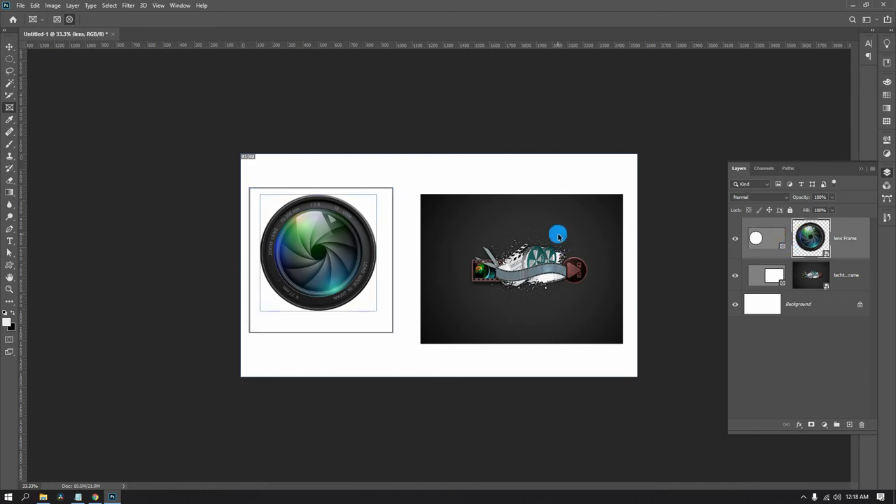
key("ctrl+t")
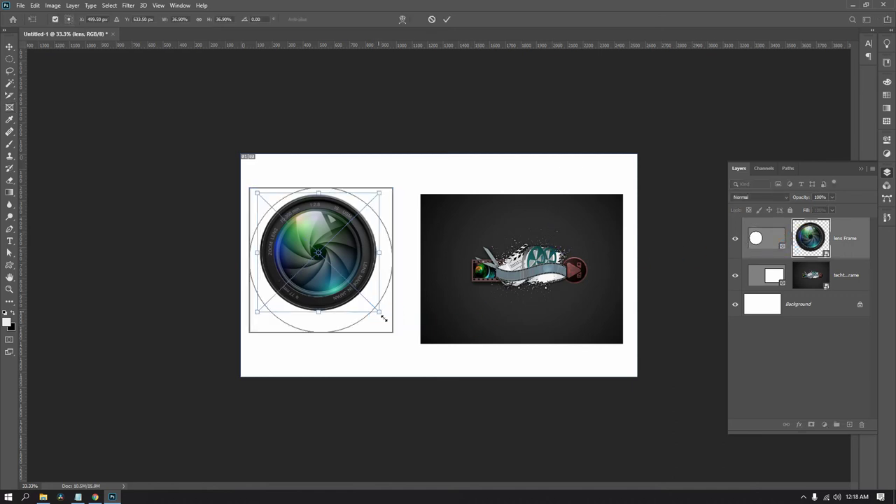
Scale the lens image up to about 66% inside the circle, shift it up-left, and apply
left_click_drag(383, 317, 455, 410)
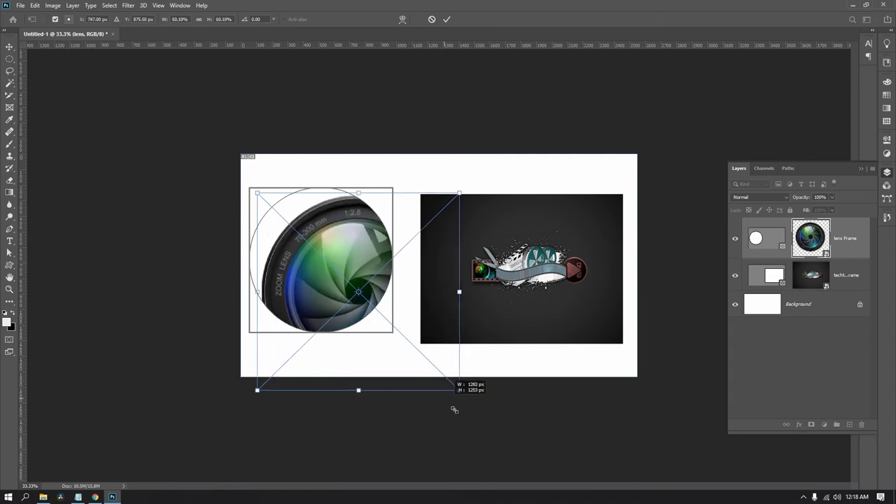
left_click_drag(455, 410, 473, 414)
left_click_drag(399, 387, 375, 358)
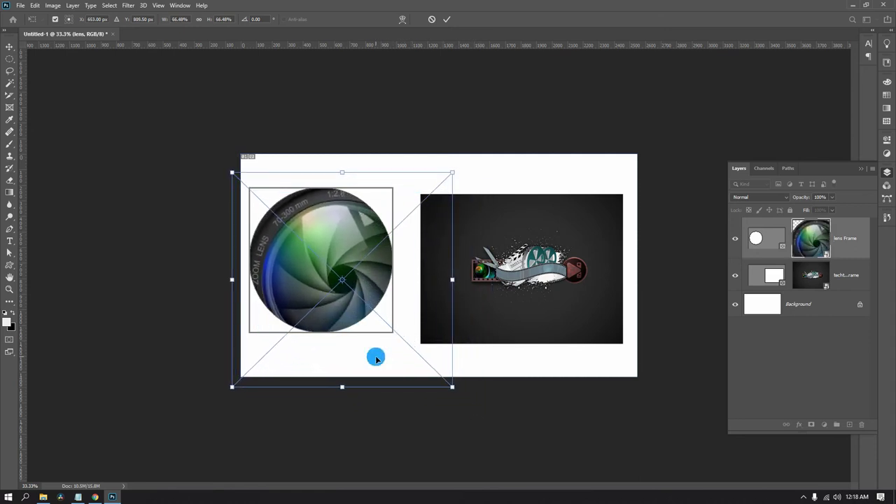
key("Return")
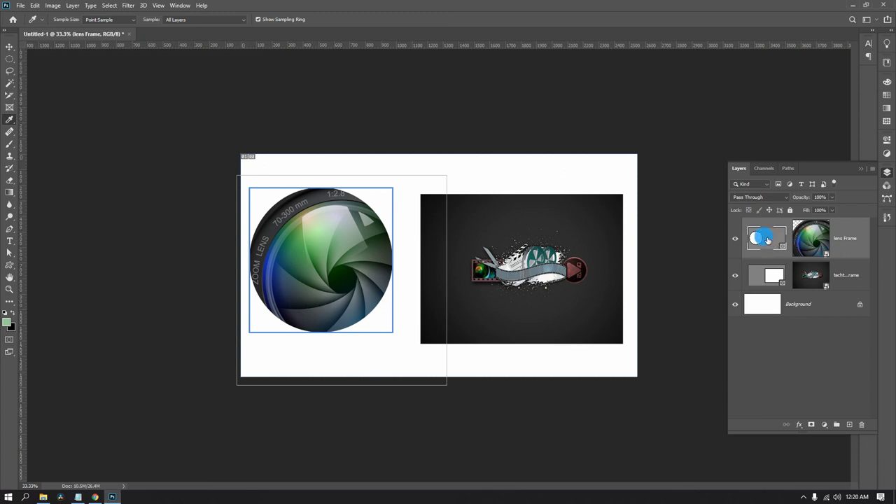
Delete the lens frame with Frame Only, keeping the full lens image as a layer
right_click(773, 236)
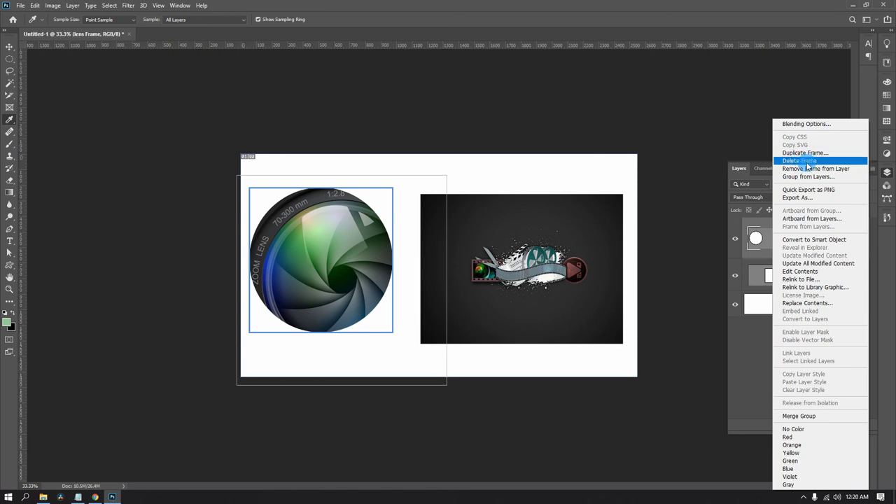
left_click(805, 161)
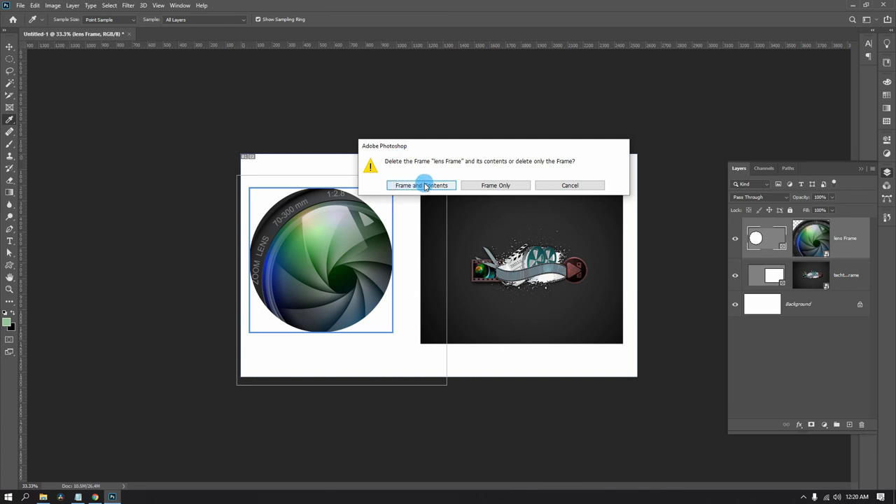
left_click(513, 186)
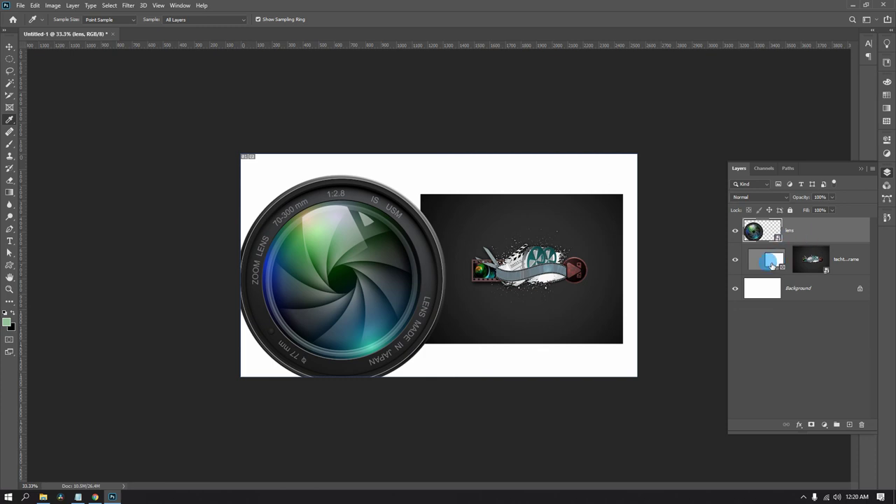
left_click(774, 262)
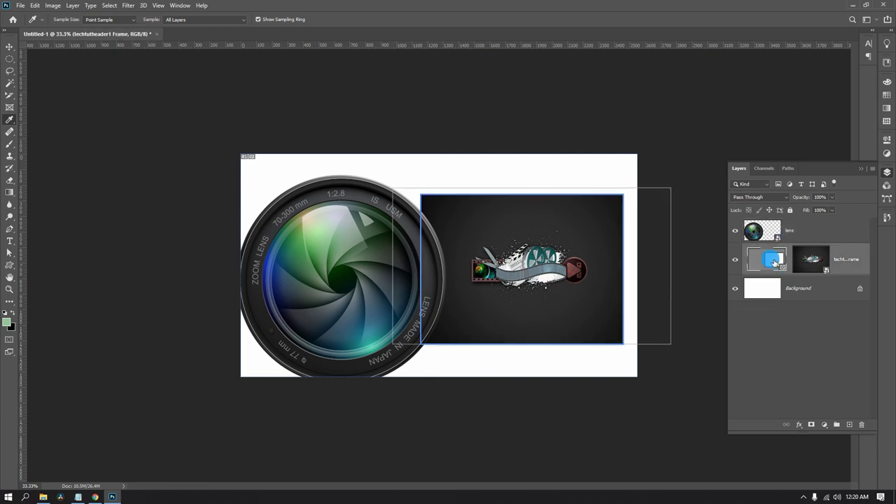
Delete the techtutheader1 frame using Frame Only, leaving the header as a plain image layer
right_click(775, 262)
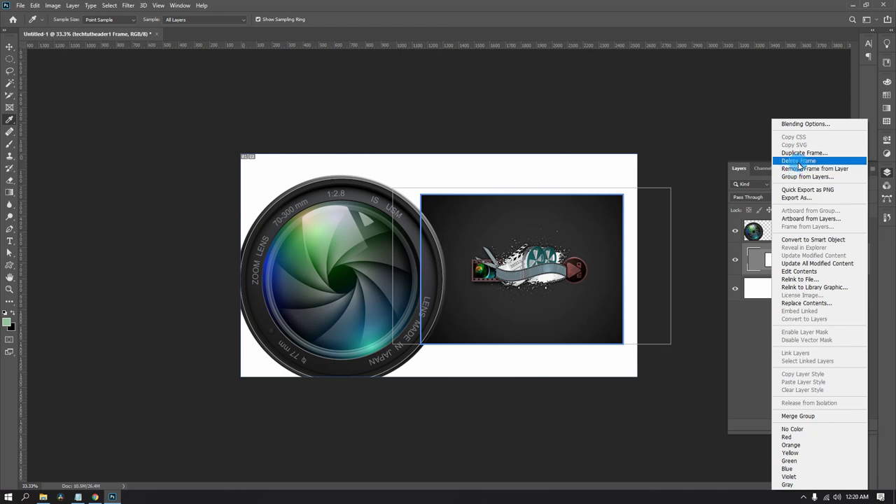
left_click(800, 161)
left_click(495, 186)
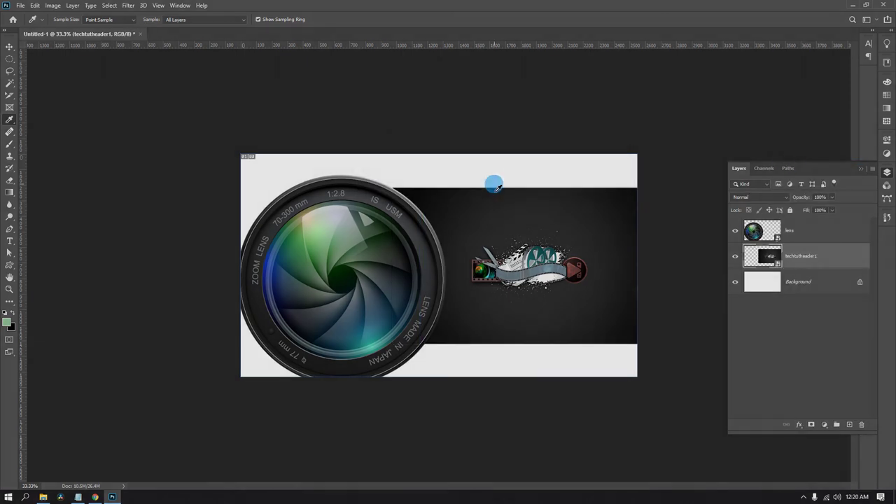